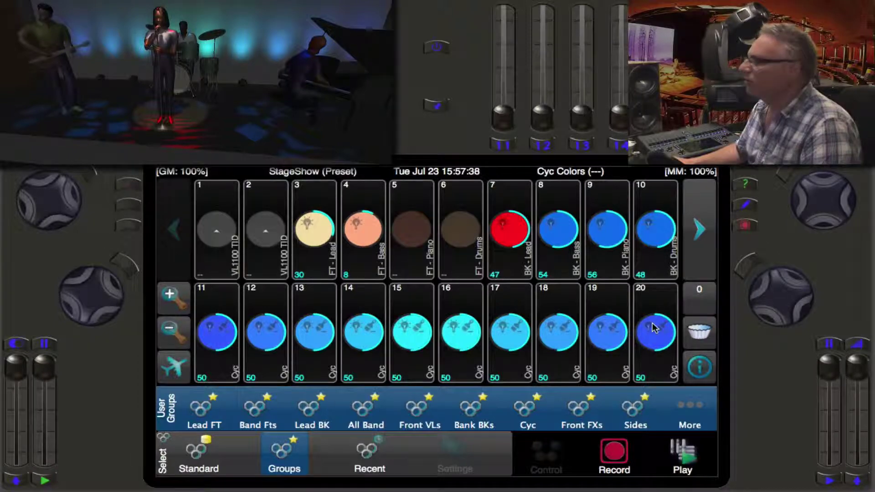
Page on to fixtures 41–60, then zoom out to show fixtures 1–100
left_click(701, 259)
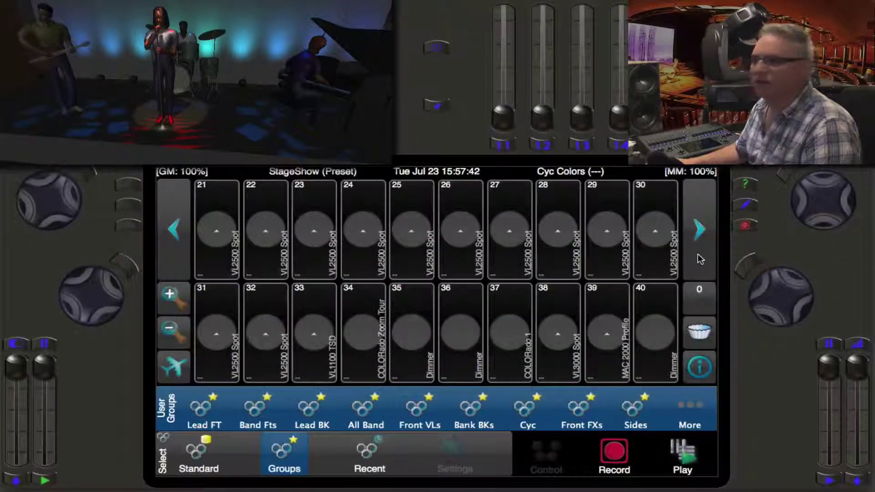
left_click(701, 258)
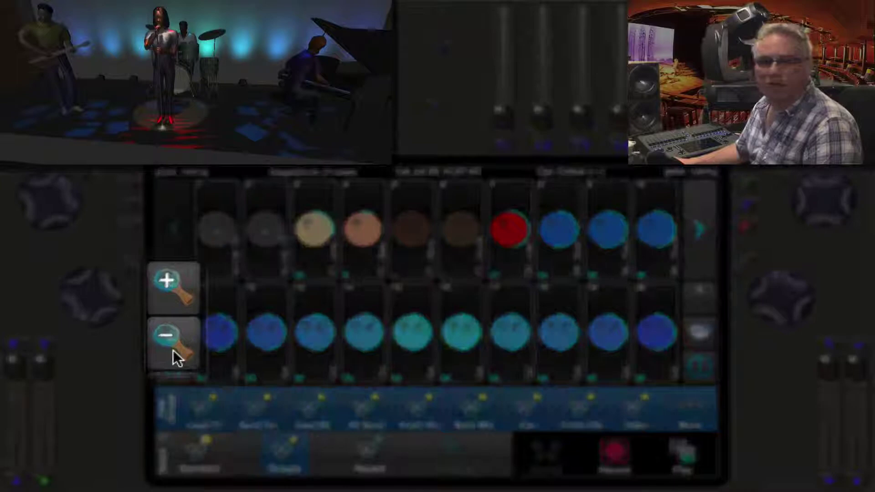
left_click(173, 350)
left_click(173, 340)
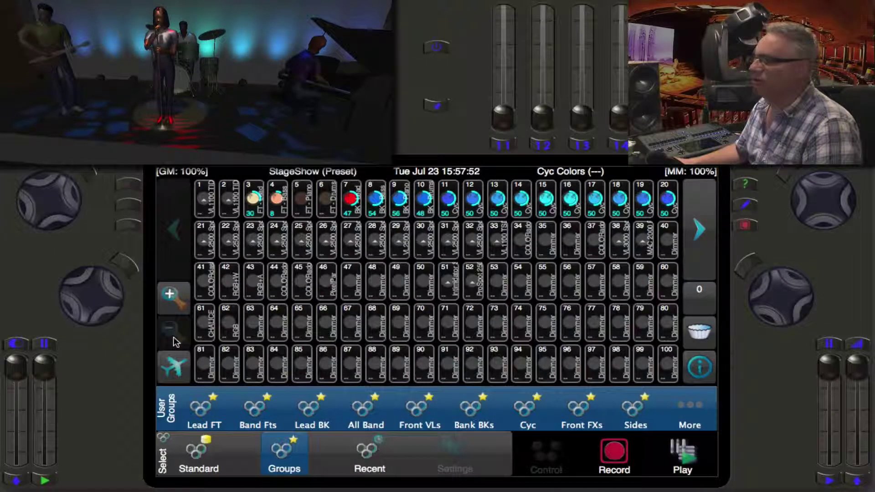
Zoom back in to ten large tiles and select fixture 8, BK - Bass
left_click(178, 308)
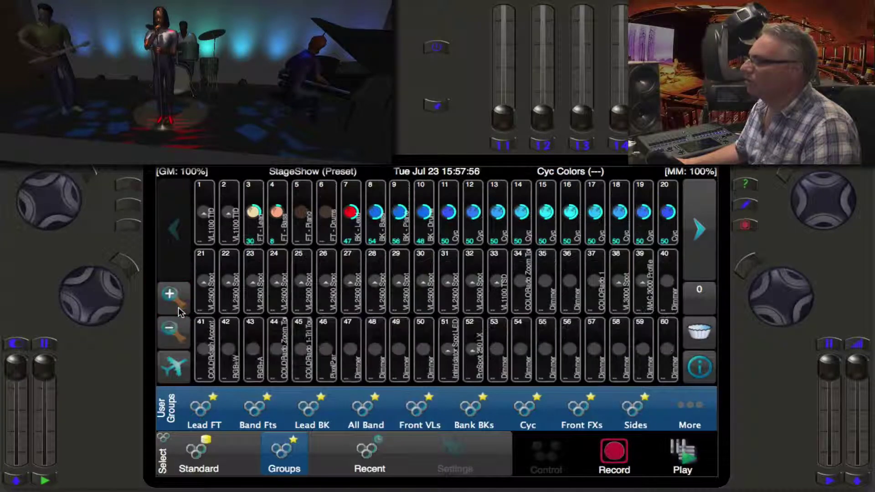
left_click(179, 309)
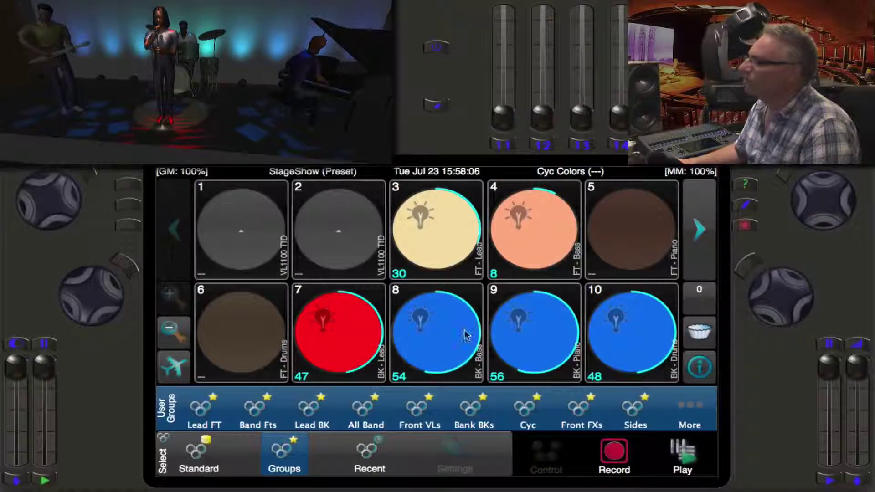
left_click(419, 327)
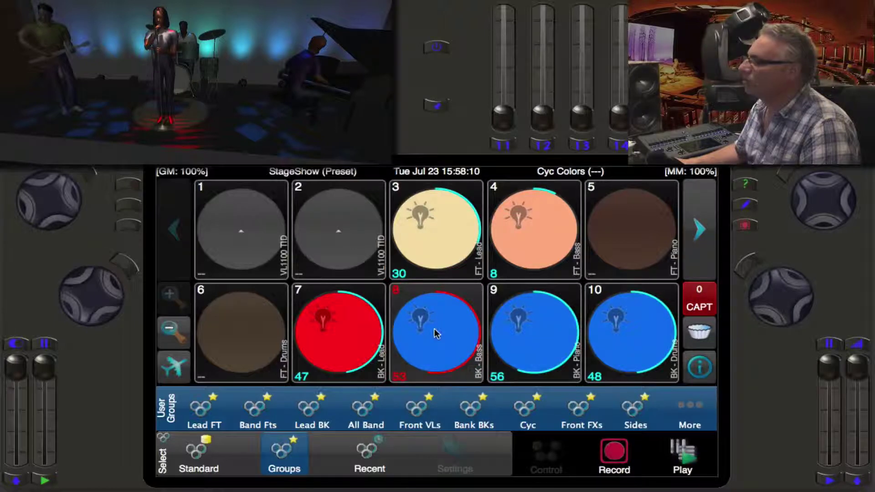
Deselect fixture 8 so it returns to level 54
left_click(435, 333)
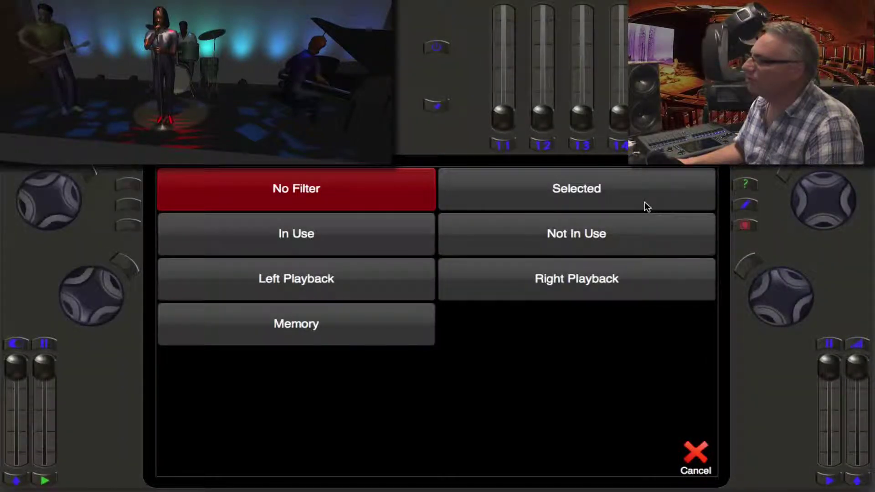
Filter the grid to show Selected fixtures only
left_click(644, 202)
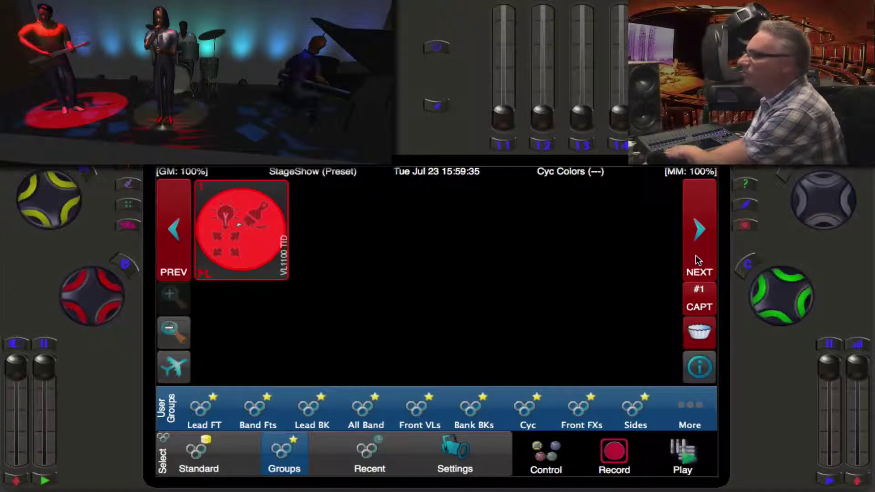
Step the selection on to the next fixture with NEXT
left_click(696, 259)
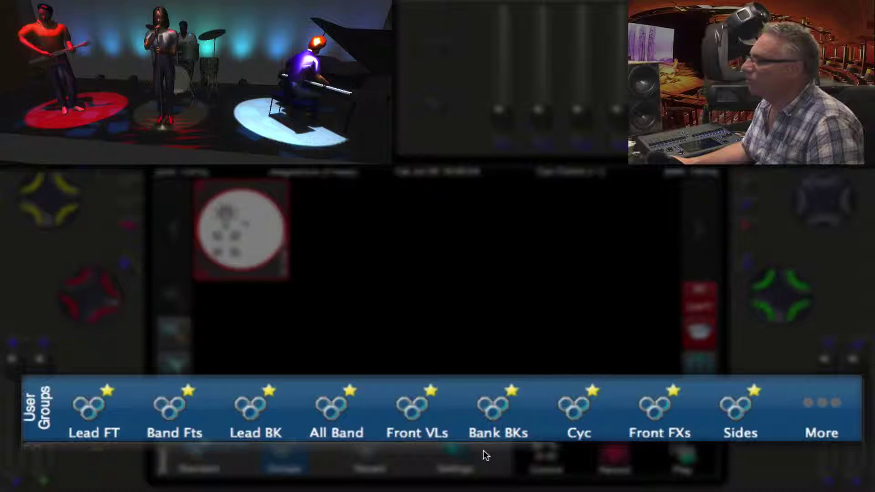
Select the Cyc group (fixtures 11–20) and set it red, then select Band Fts fixtures 4–6
left_click(529, 413)
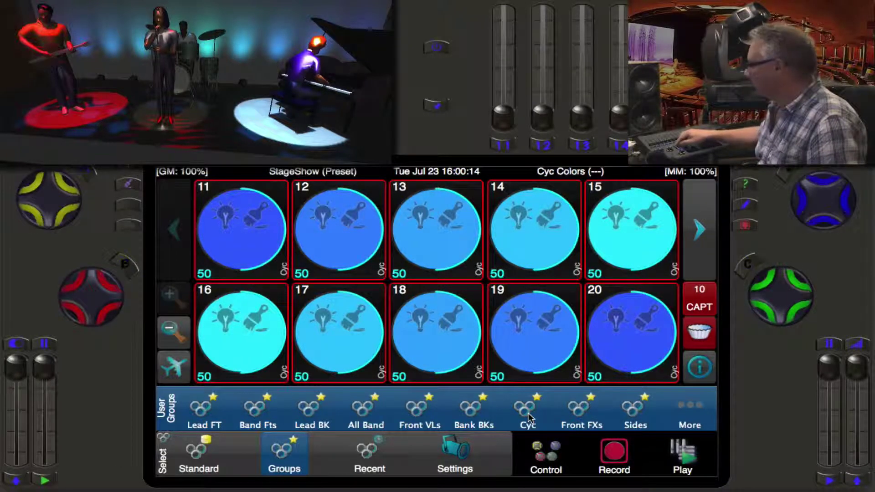
left_click(529, 413)
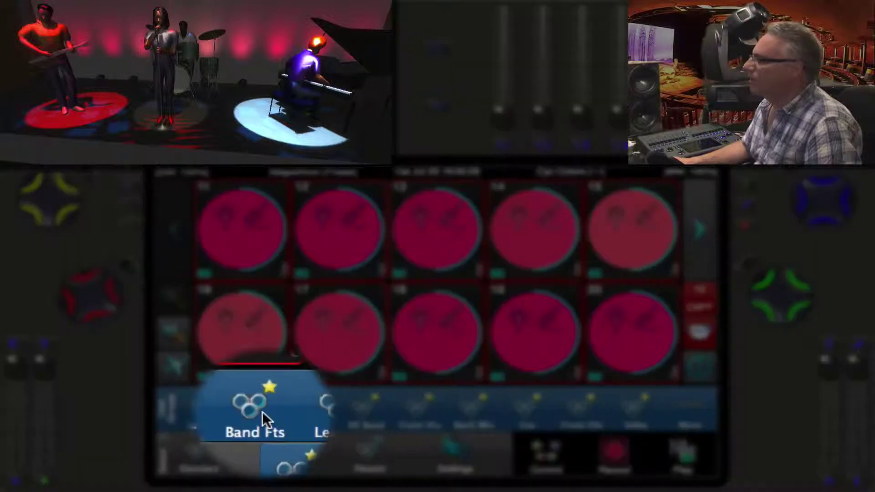
left_click(261, 412)
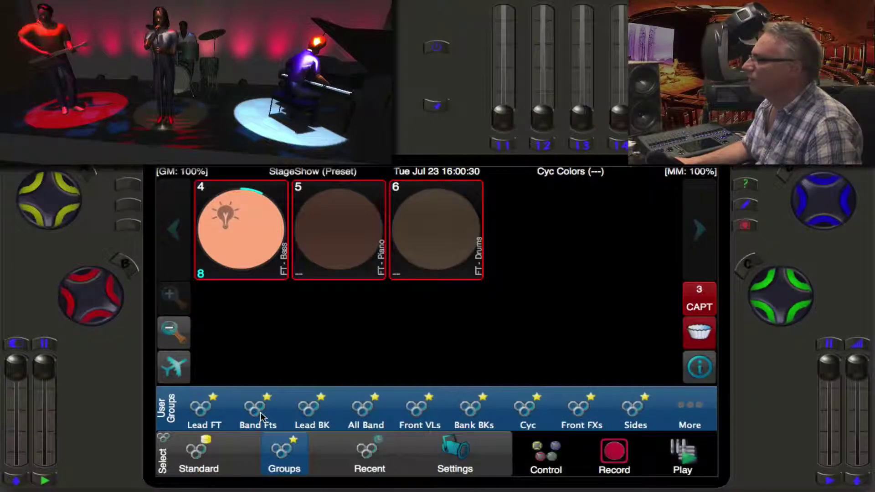
Bring Band Fts fixtures 4–6 to Full 100% from the intensity library
left_click(542, 457)
left_click(311, 407)
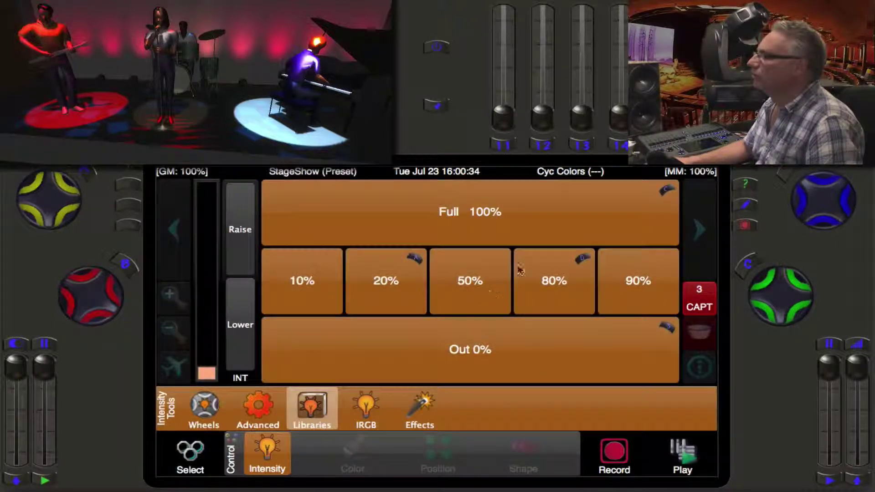
left_click(516, 235)
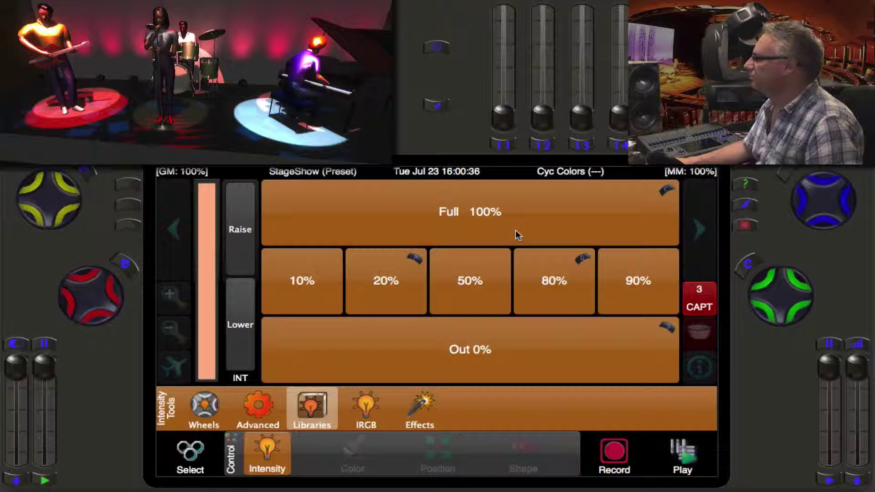
Return to the select grid, release all captured fixtures with CAPT, and show the filter options
left_click(192, 460)
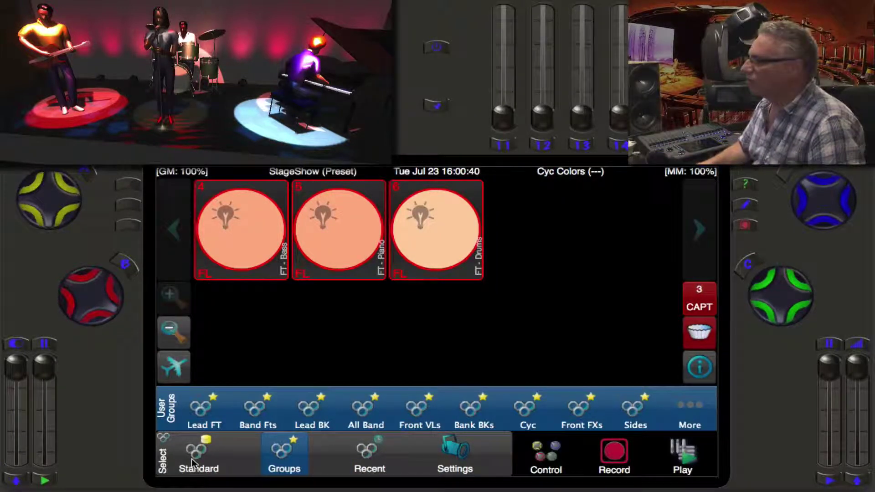
left_click(700, 306)
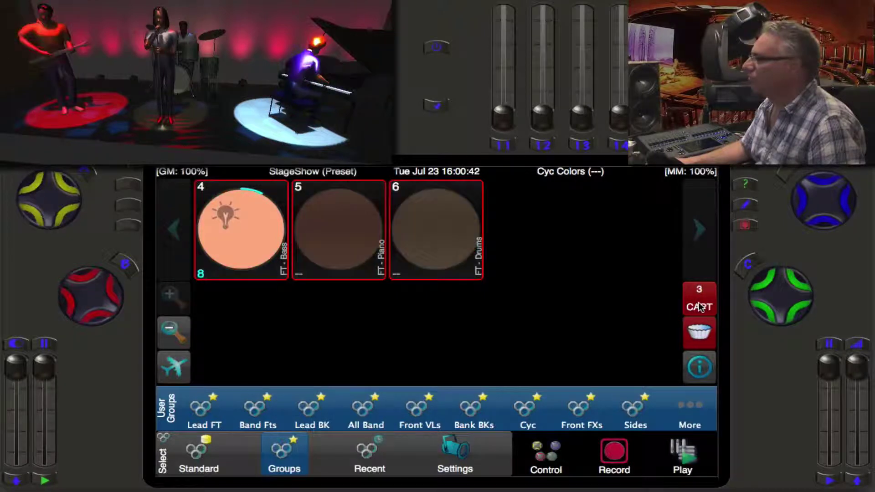
left_click(700, 306)
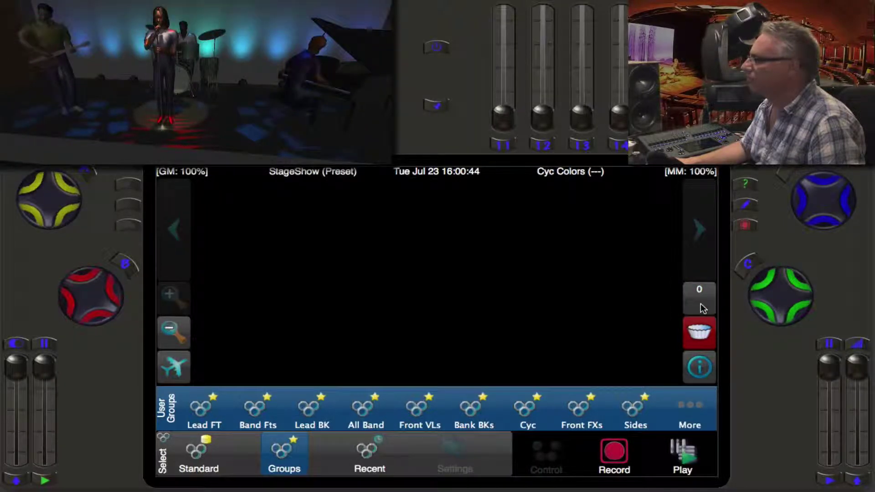
left_click(702, 343)
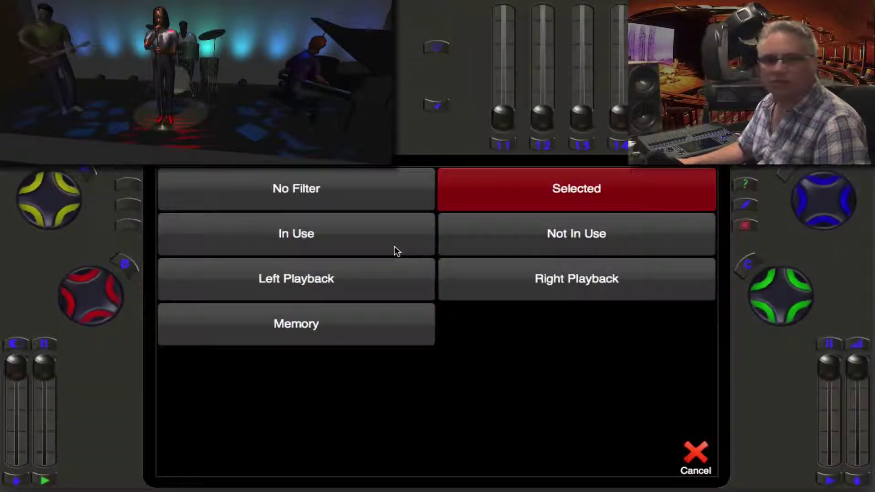
Filter the grid to In Use fixtures, then step the selection to fixture 1
left_click(396, 248)
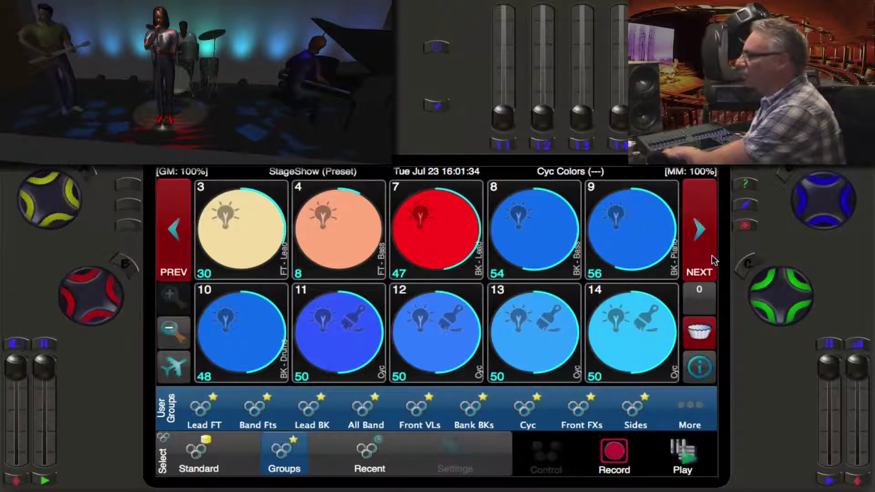
left_click(713, 260)
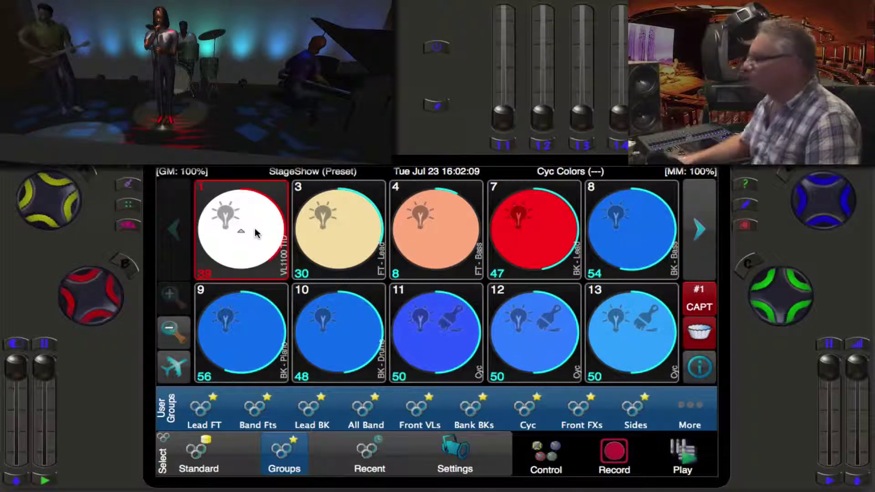
Release fixture 1 so it drops off the In Use grid
left_click(706, 304)
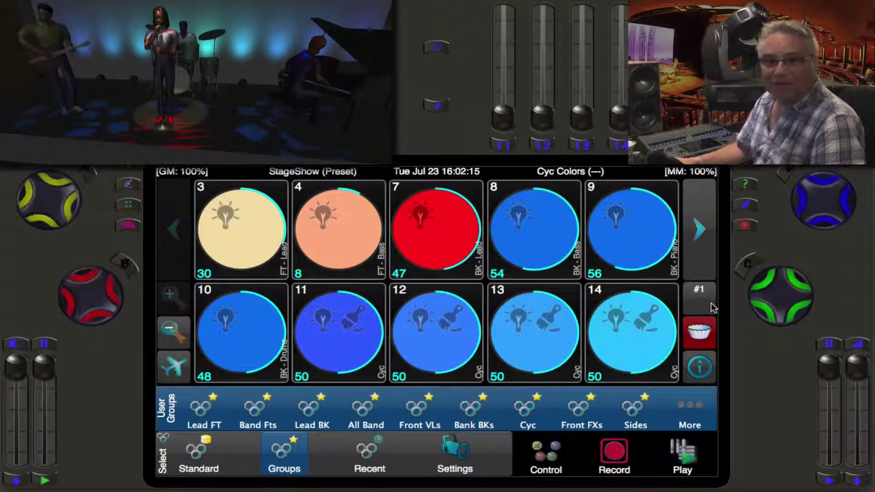
Filter the grid to Not In Use fixtures, then deselect and reselect fixture 1
left_click(707, 341)
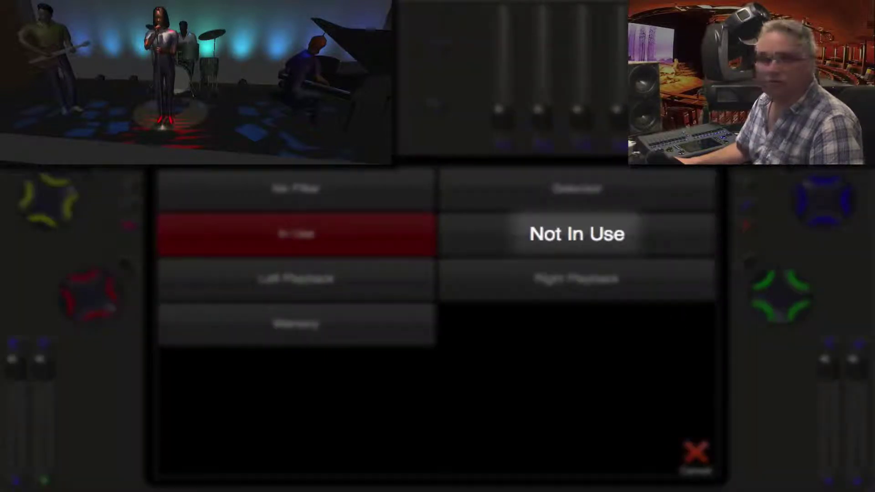
left_click(635, 241)
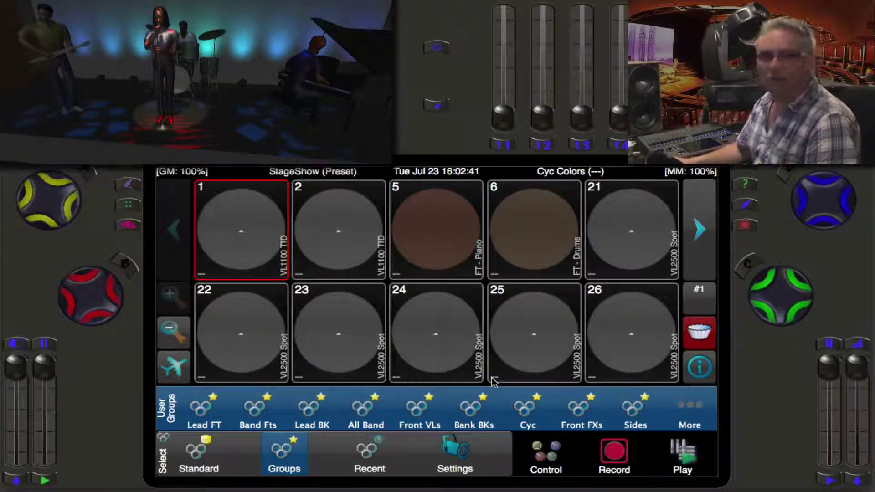
left_click(256, 274)
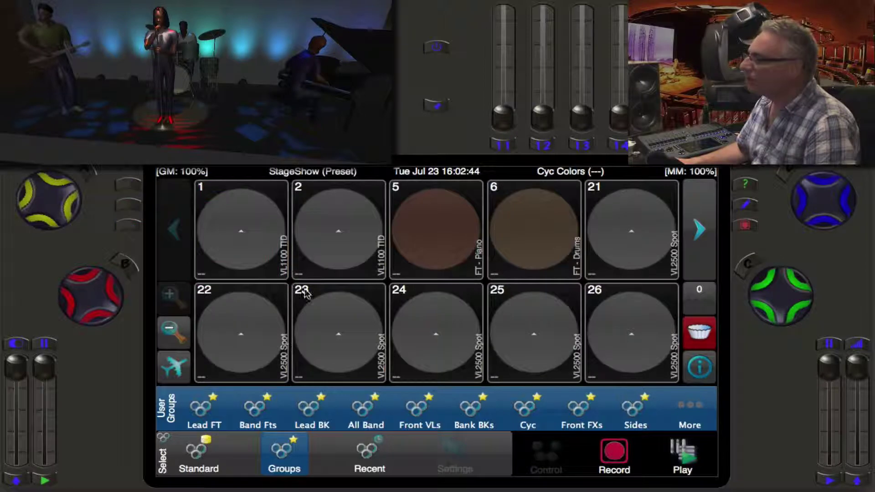
left_click(250, 270)
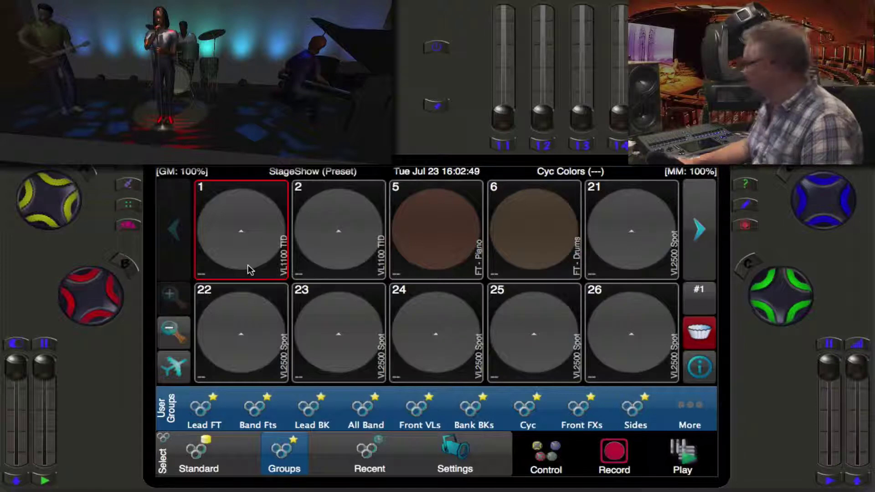
Colour fixture 1 with Rosco R19 Fire from the colour library, then return to the select grid
key("i")
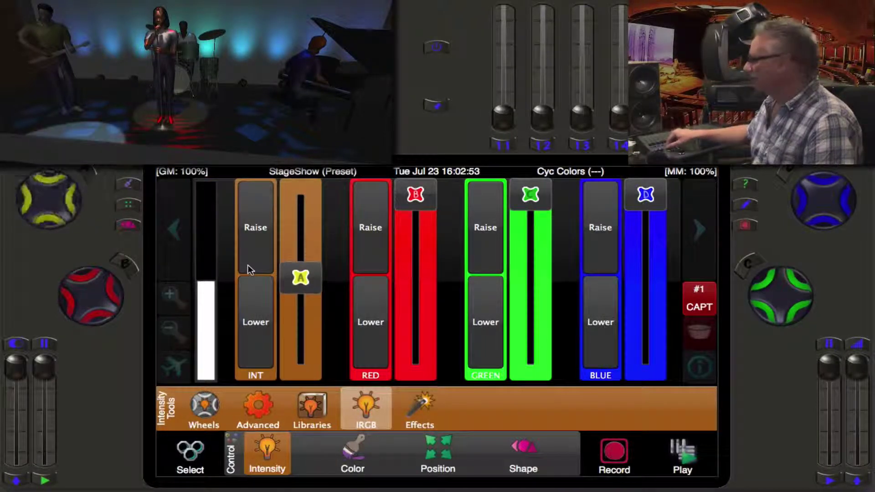
key("p")
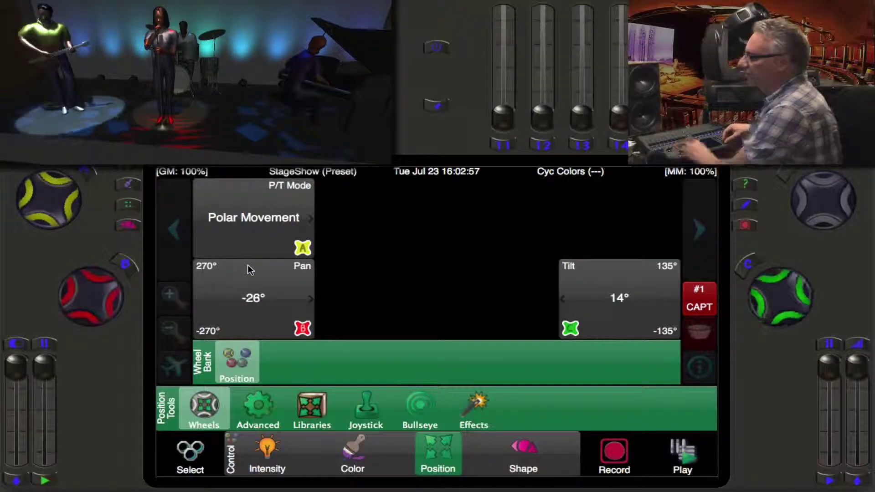
key("c")
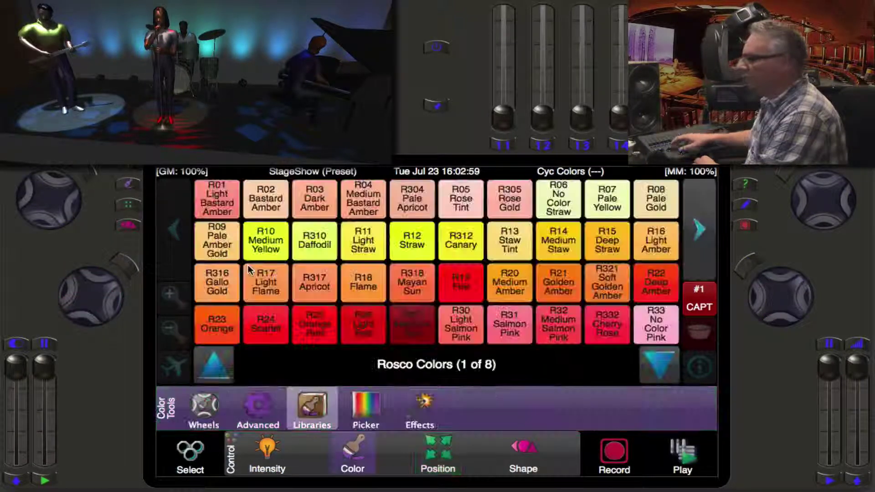
left_click(466, 295)
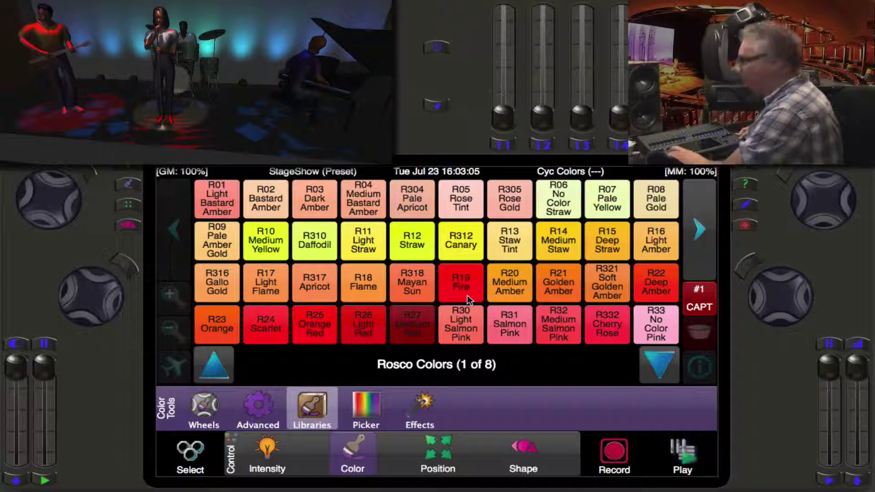
key("s")
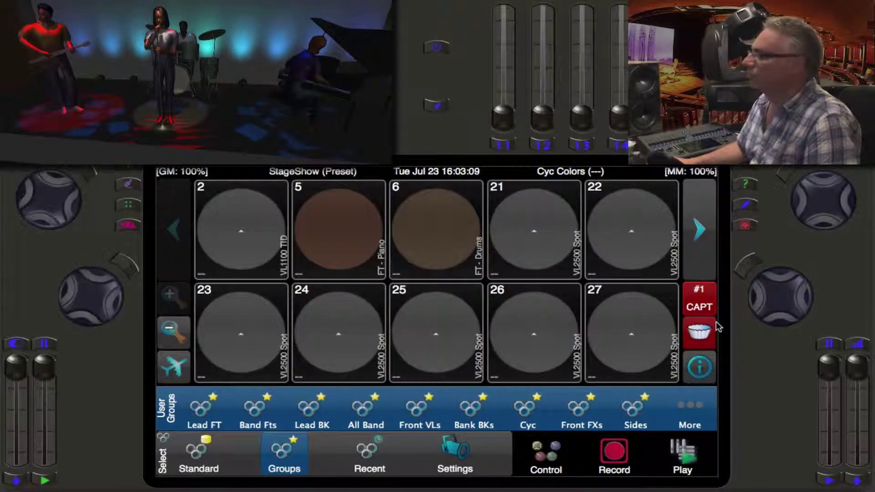
Clear and release the captured fixture 1 so its light goes out, then show the filter options
left_click(704, 306)
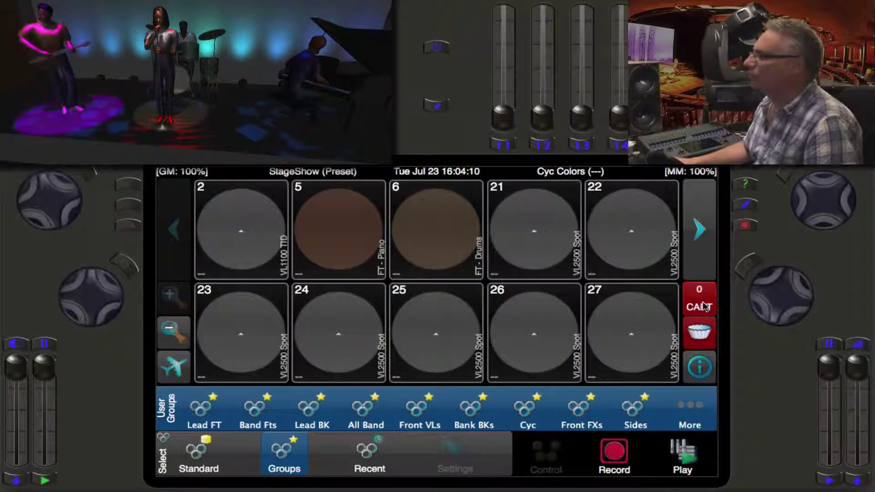
left_click(705, 307)
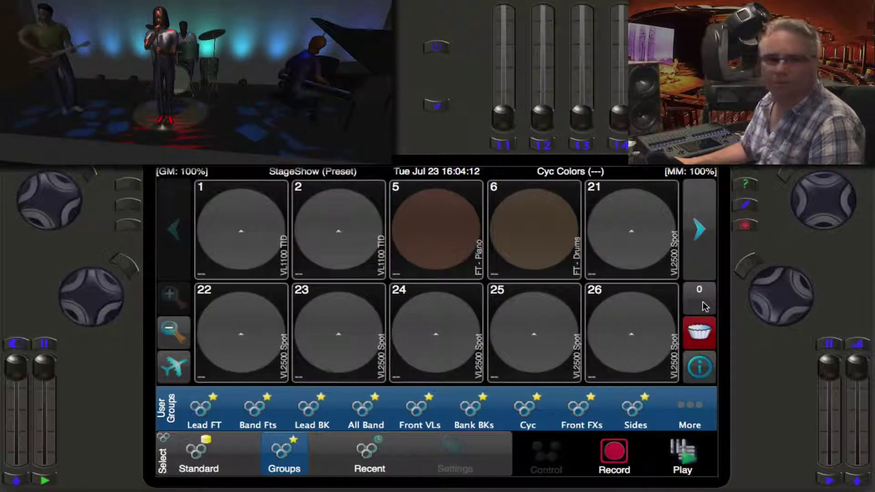
left_click(708, 337)
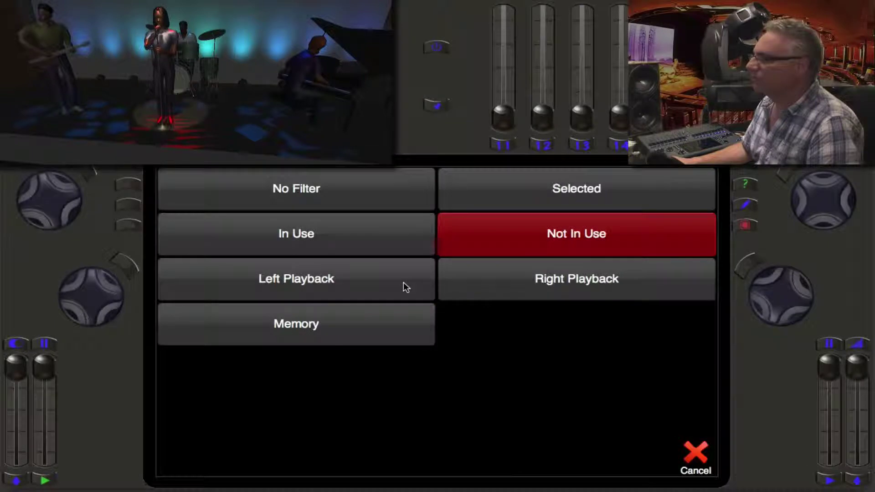
Filter the grid to Left Playback with smaller tiles, then release the running look with Escape
left_click(406, 288)
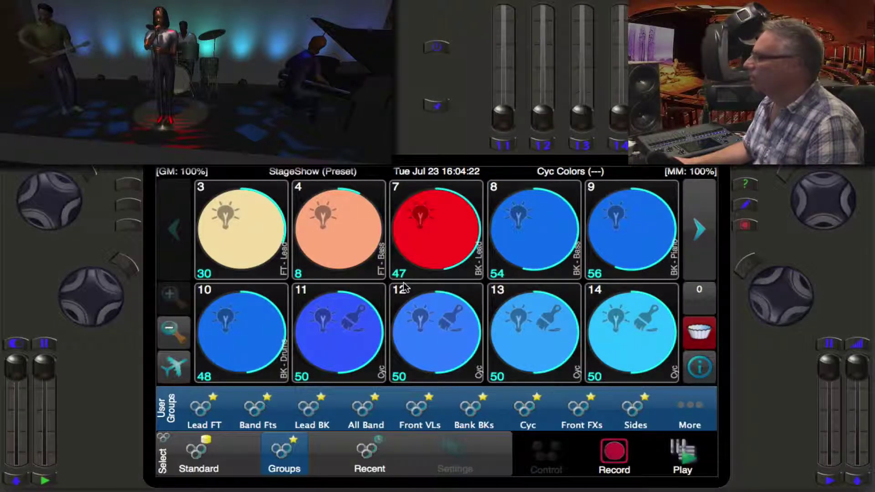
left_click(168, 331)
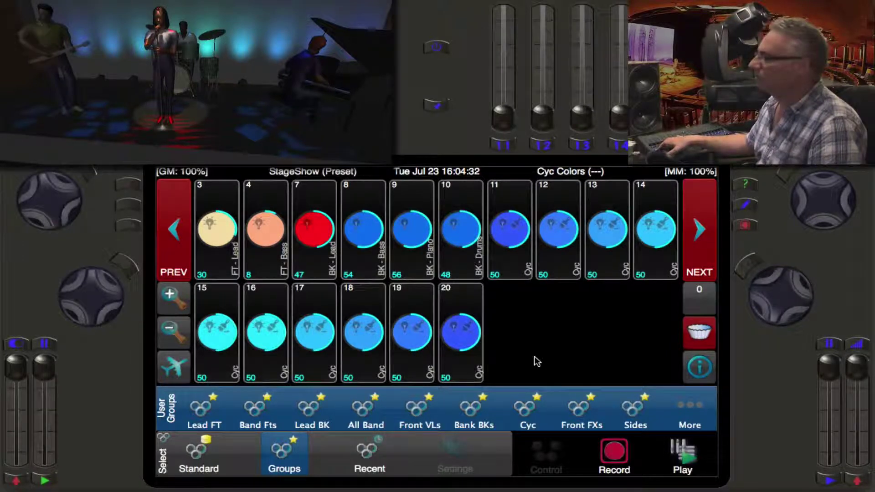
key("Escape")
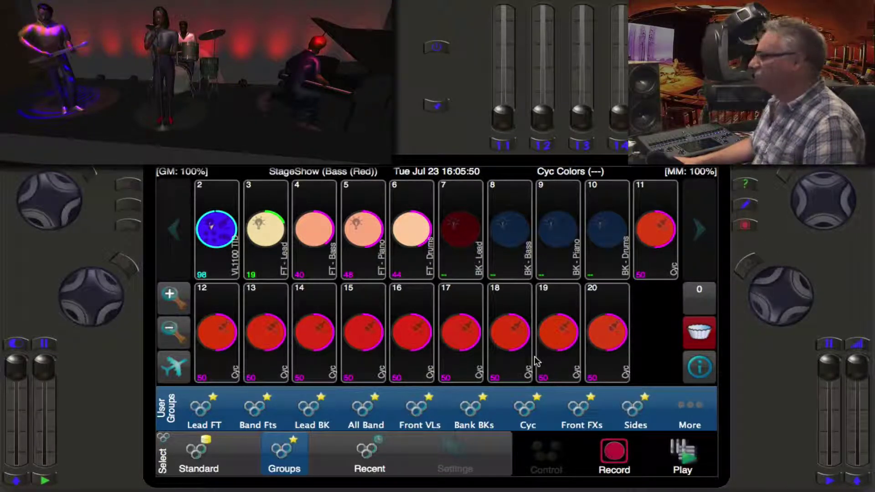
Switch the grid filter to Right Playback, showing cyc fixtures 11–20 in amber and cyan
left_click(704, 346)
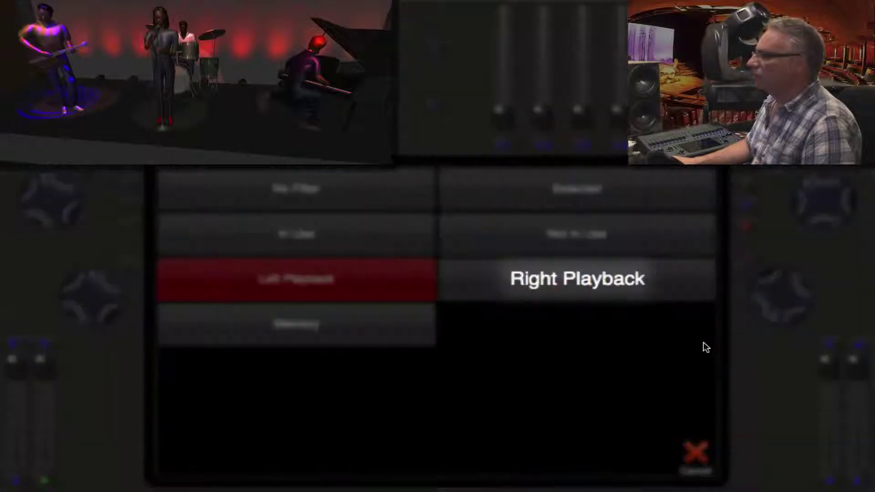
left_click(561, 296)
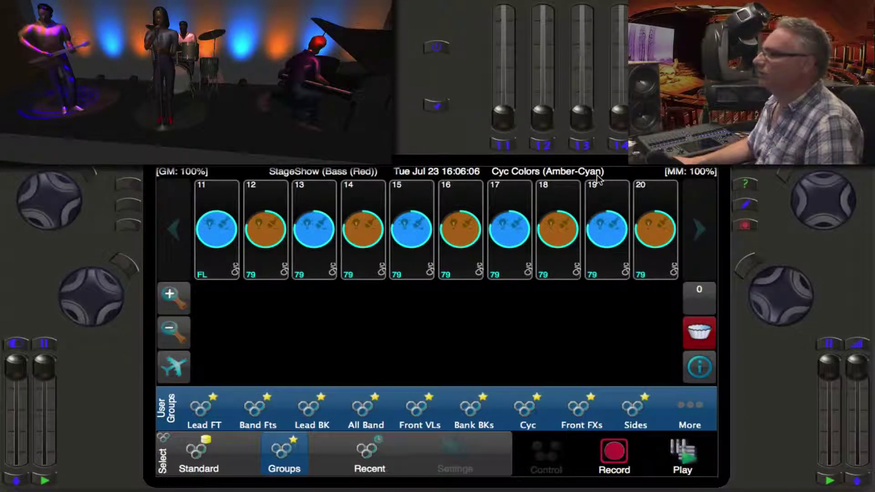
Return the grid filter to Left Playback for fixtures 2–20 and reopen the filter options
left_click(710, 330)
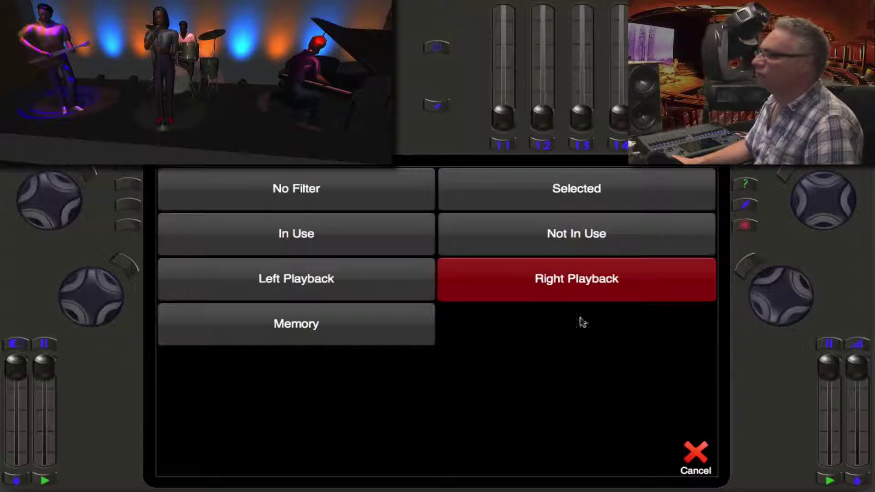
left_click(406, 289)
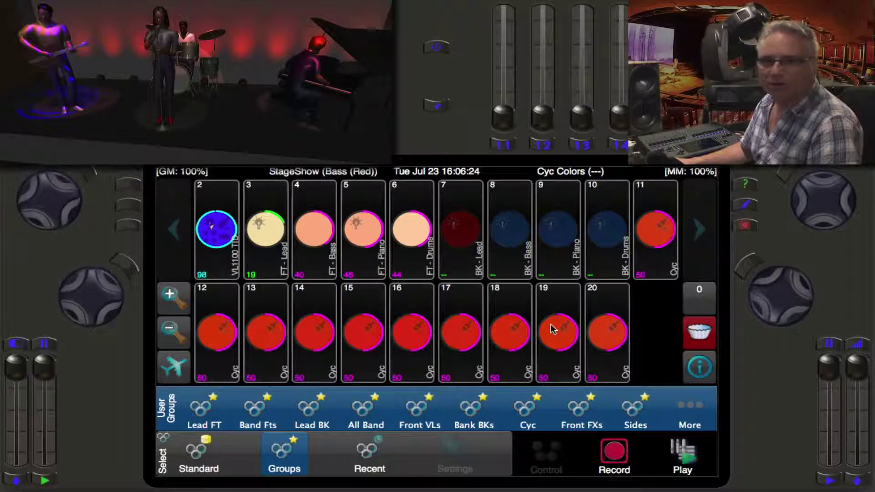
left_click(702, 344)
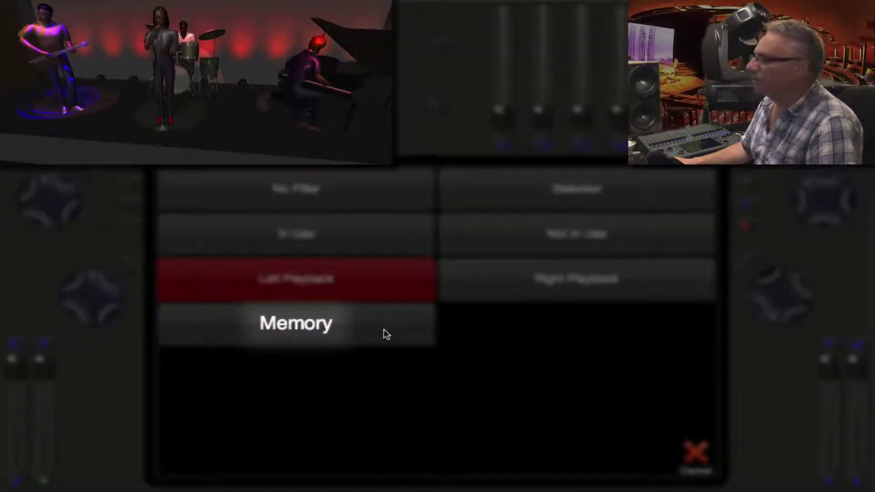
Apply the Memory filter to the grid, then reopen the filter options
left_click(402, 335)
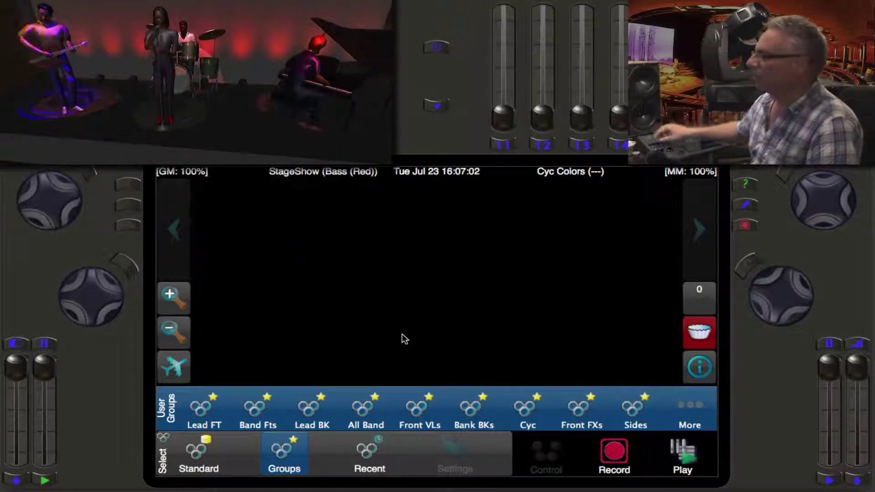
left_click(712, 345)
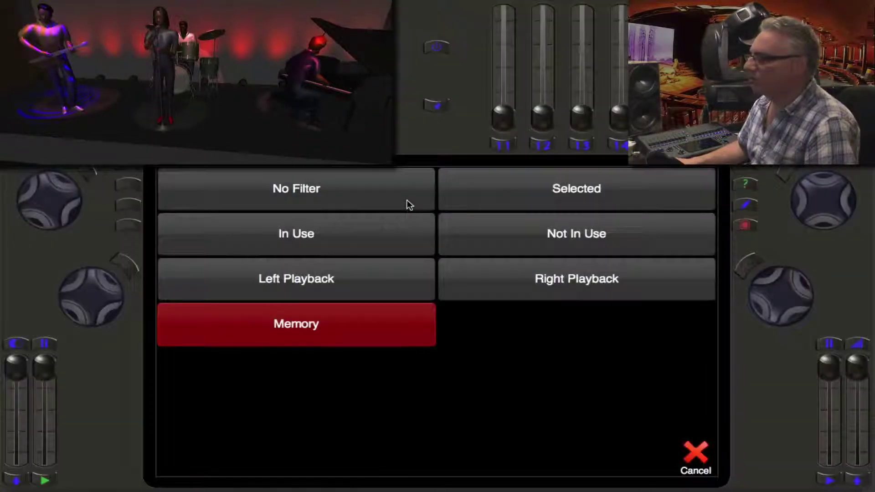
Choose No Filter so the grid lists all fixtures 1–20 again
left_click(406, 200)
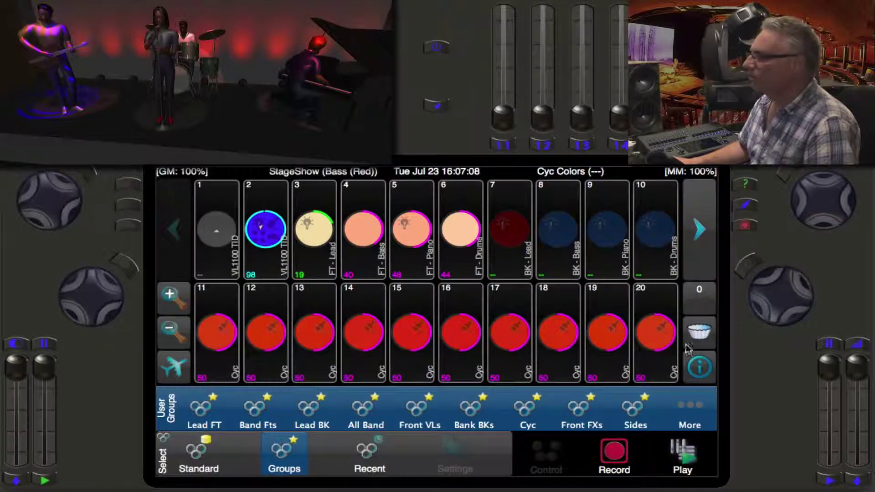
left_click(709, 329)
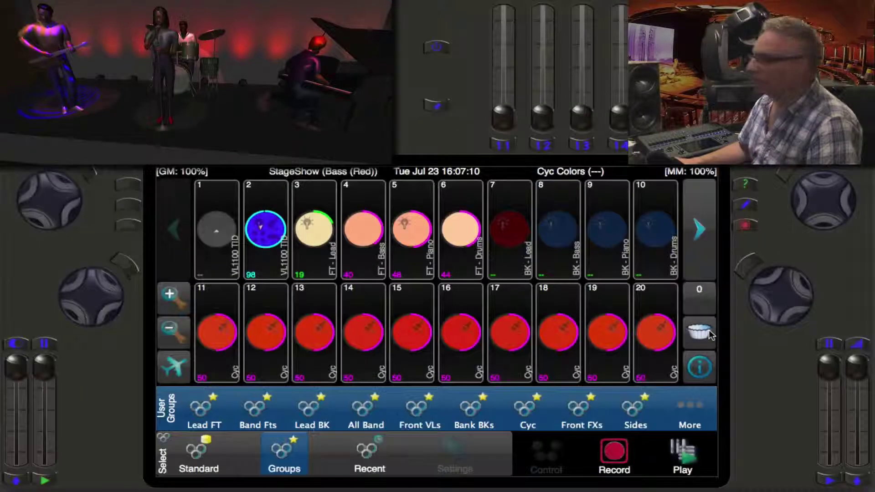